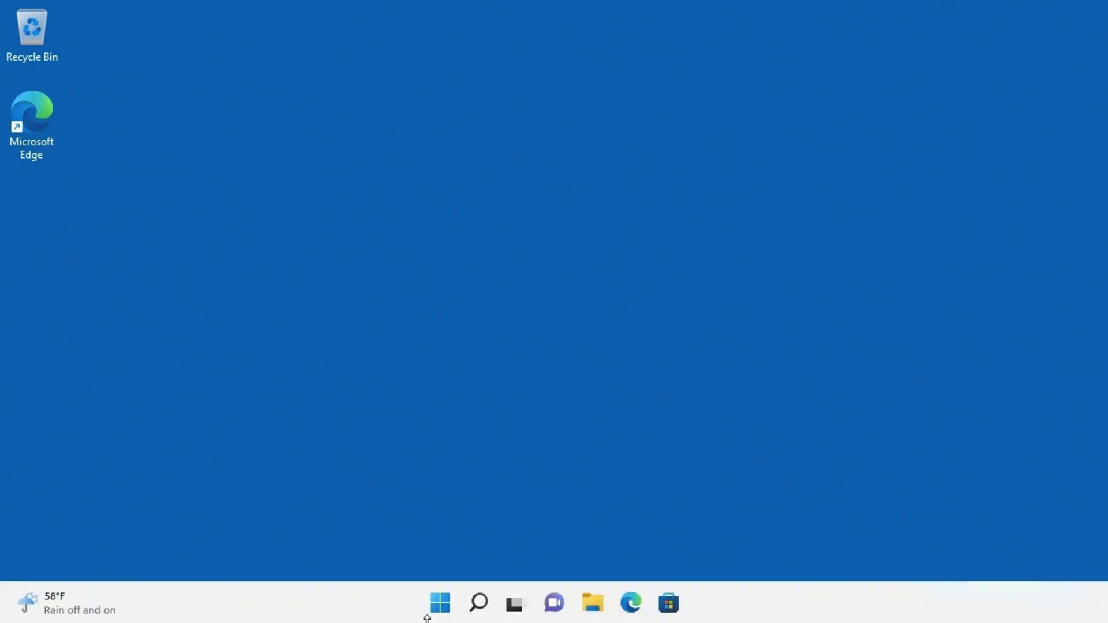
Search the Start menu for 'perform' to find Performance Monitor
{"action": "left_click", "coordinate": [439, 613]}
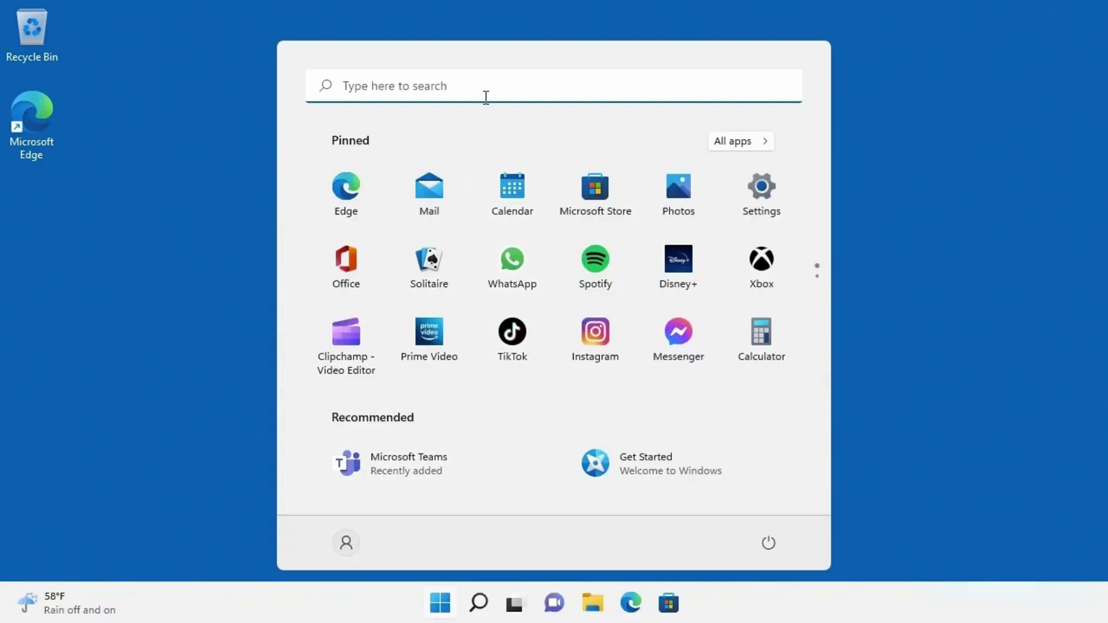
{"action": "type", "text": "perform"}
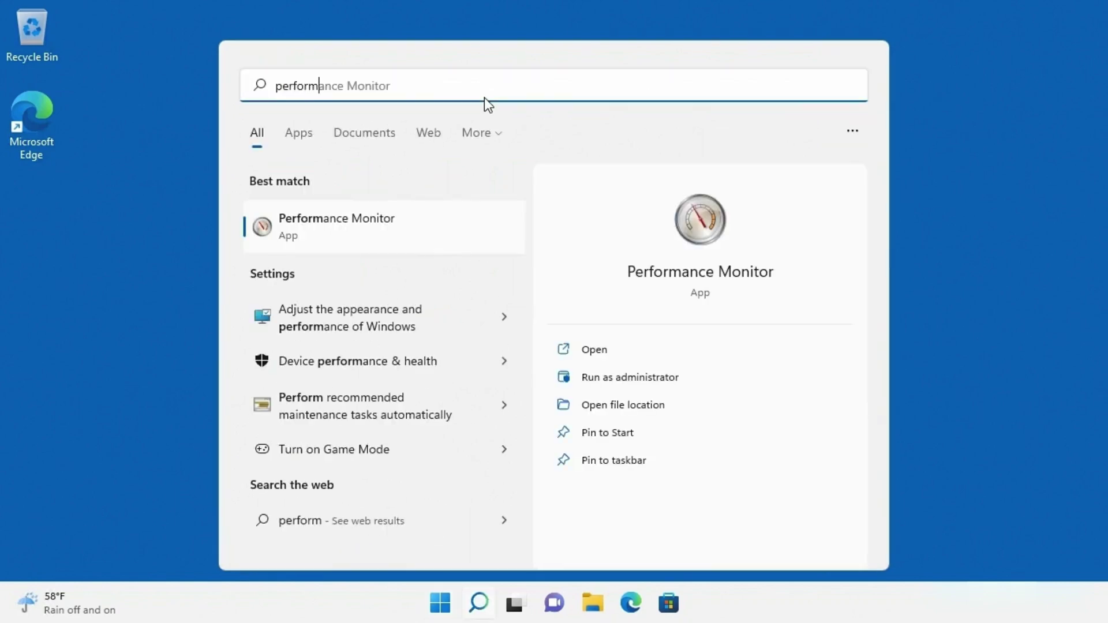
Launch Performance Monitor from the search results and maximize its window
{"action": "left_click", "coordinate": [287, 225]}
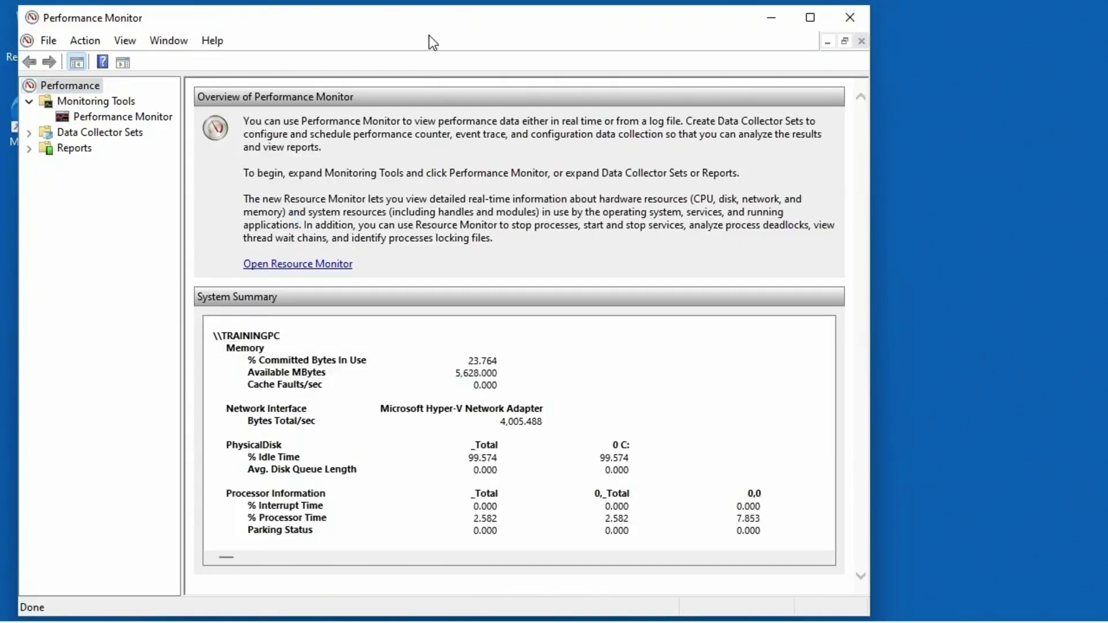
{"action": "double_click", "coordinate": [441, 19]}
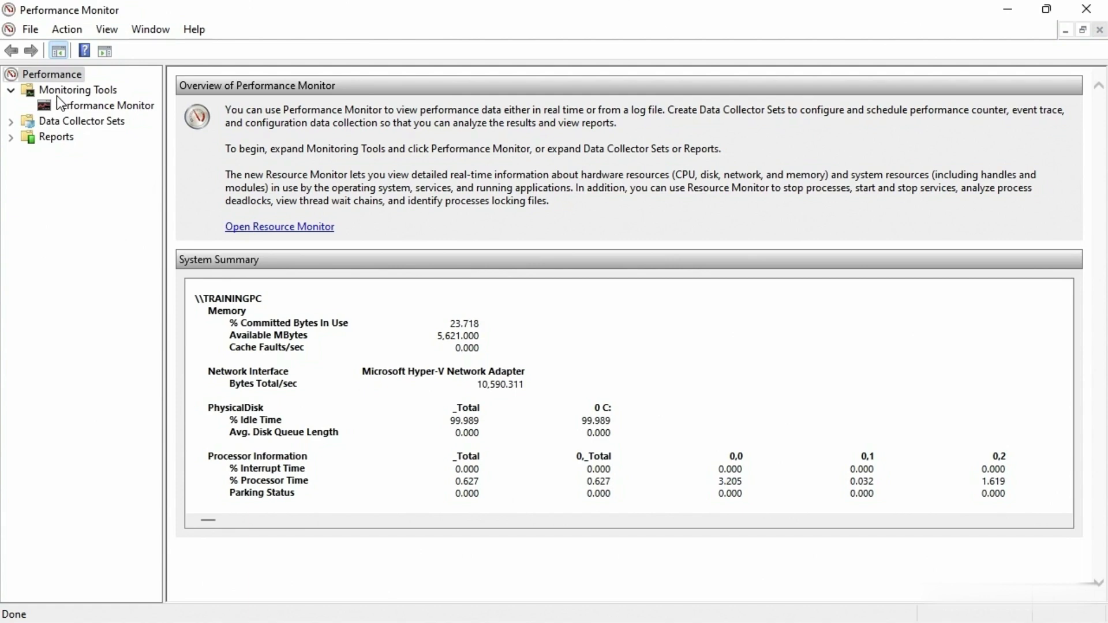
Show the live Performance Monitor graph under Monitoring Tools, plotting % Processor Time
{"action": "left_click", "coordinate": [95, 106]}
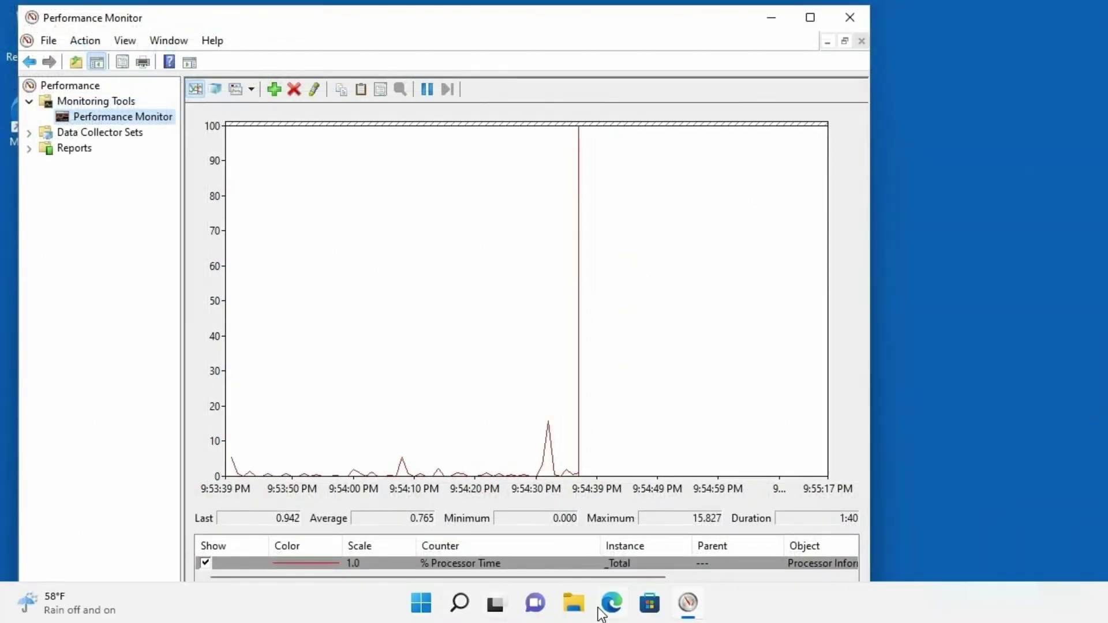
{"action": "left_click", "coordinate": [609, 603]}
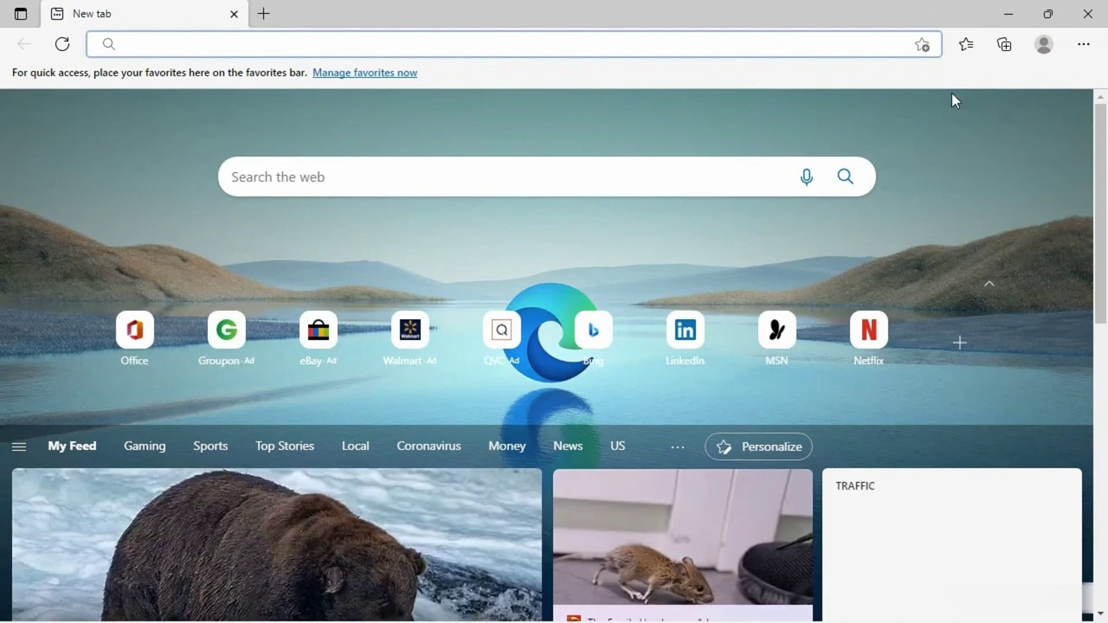
{"action": "left_click", "coordinate": [1088, 14]}
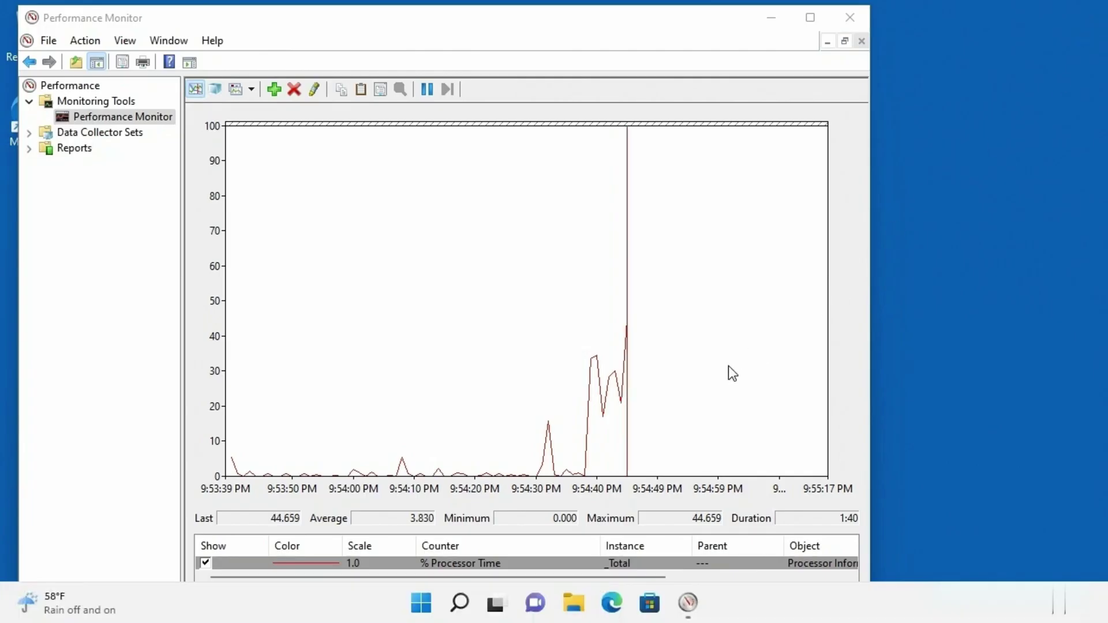
{"action": "left_click", "coordinate": [809, 17]}
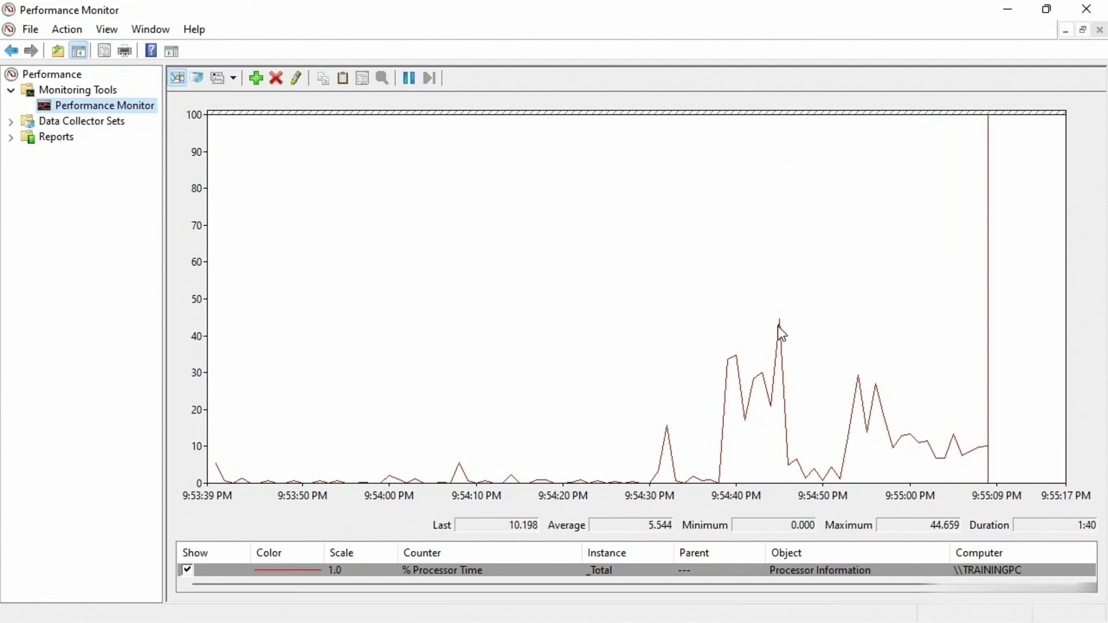
{"action": "mouse_move", "coordinate": [777, 327]}
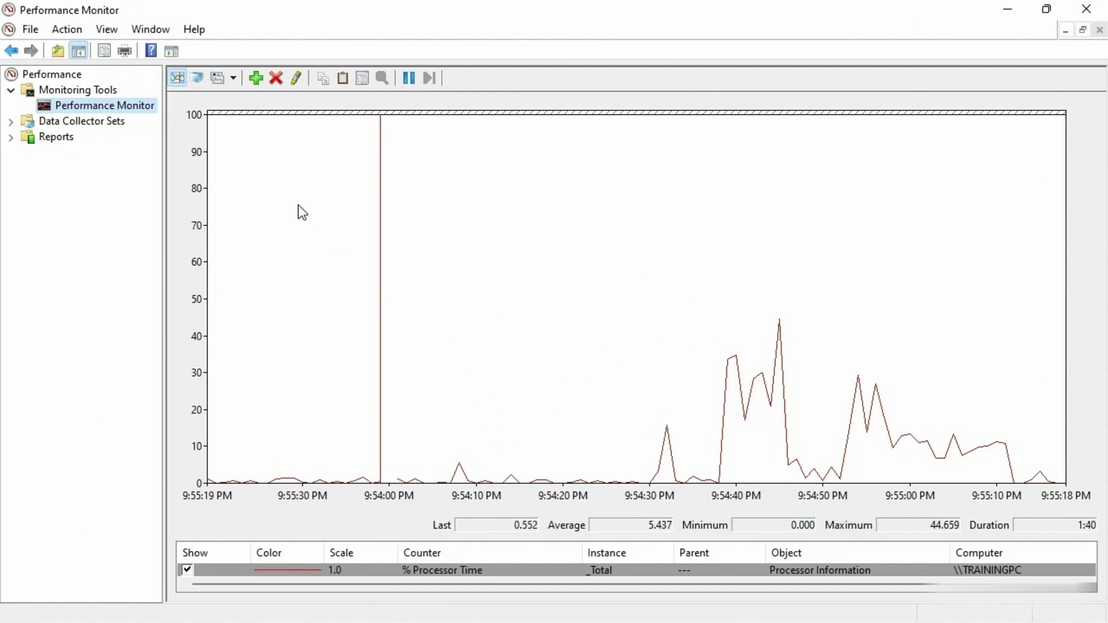
{"action": "left_click", "coordinate": [254, 80]}
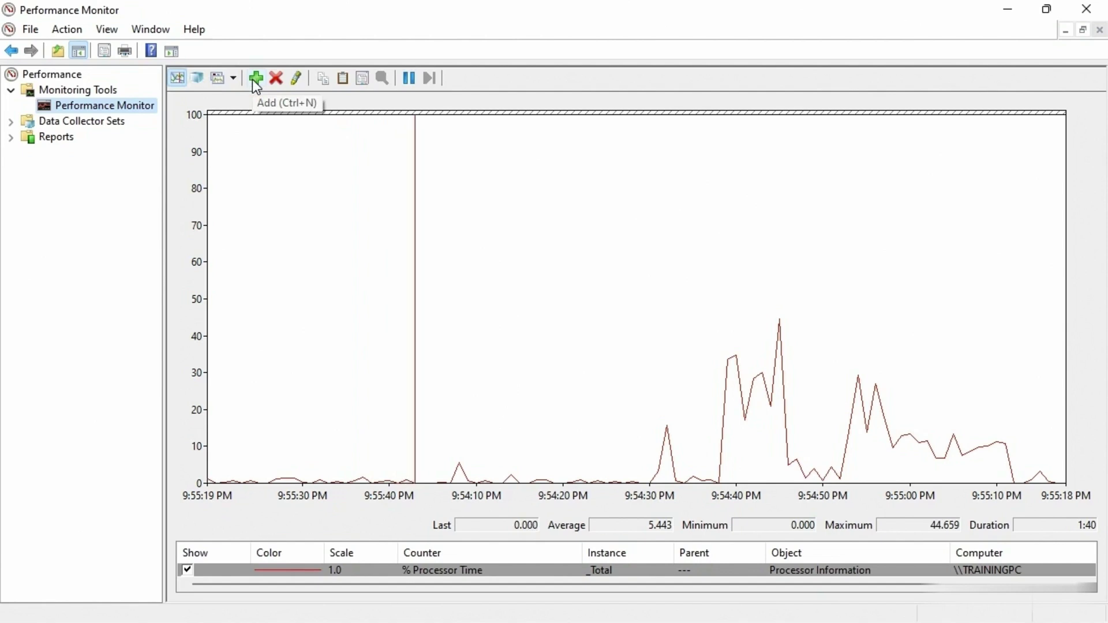
Open Add Counters and browse, then collapse, the Processor object's counters
{"action": "left_click", "coordinate": [251, 78]}
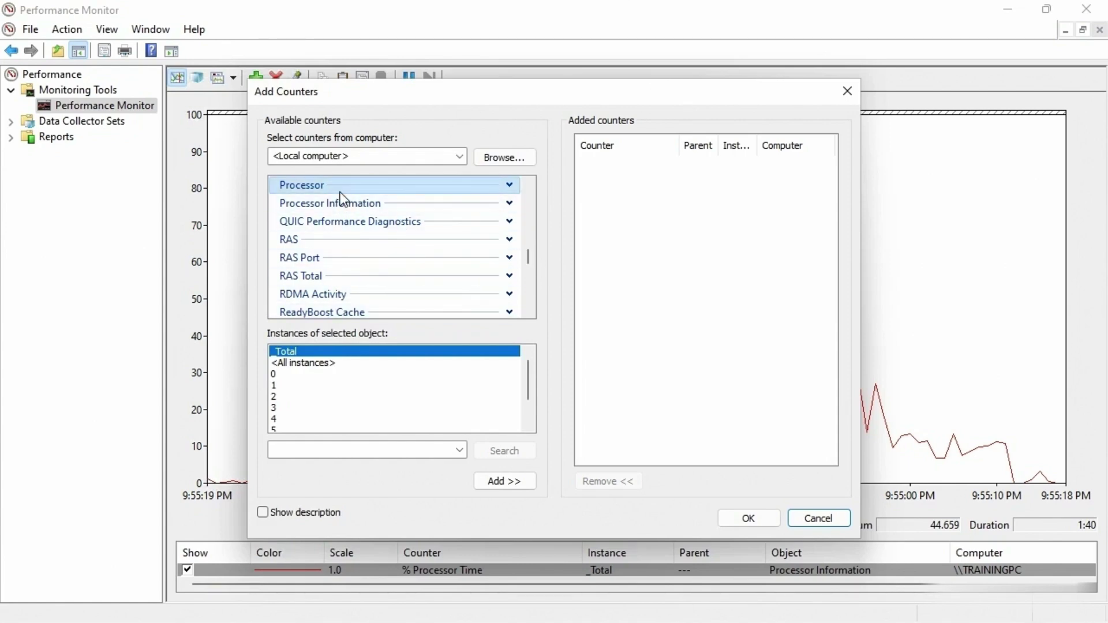
{"action": "left_click", "coordinate": [509, 185]}
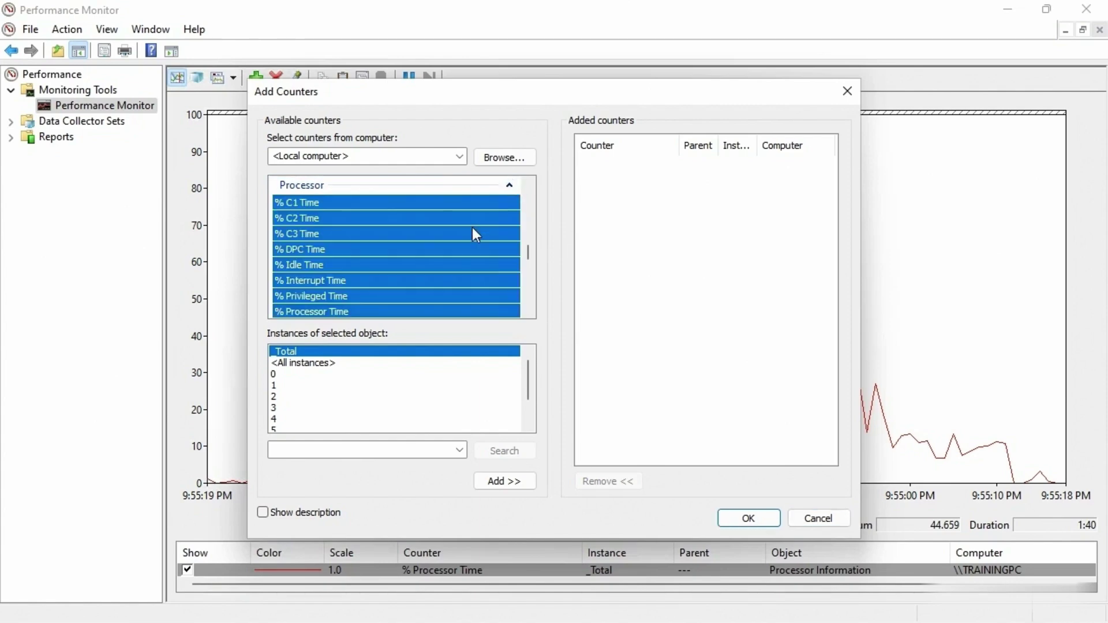
{"action": "scroll", "coordinate": [472, 227], "scroll_direction": "down", "scroll_amount": 3}
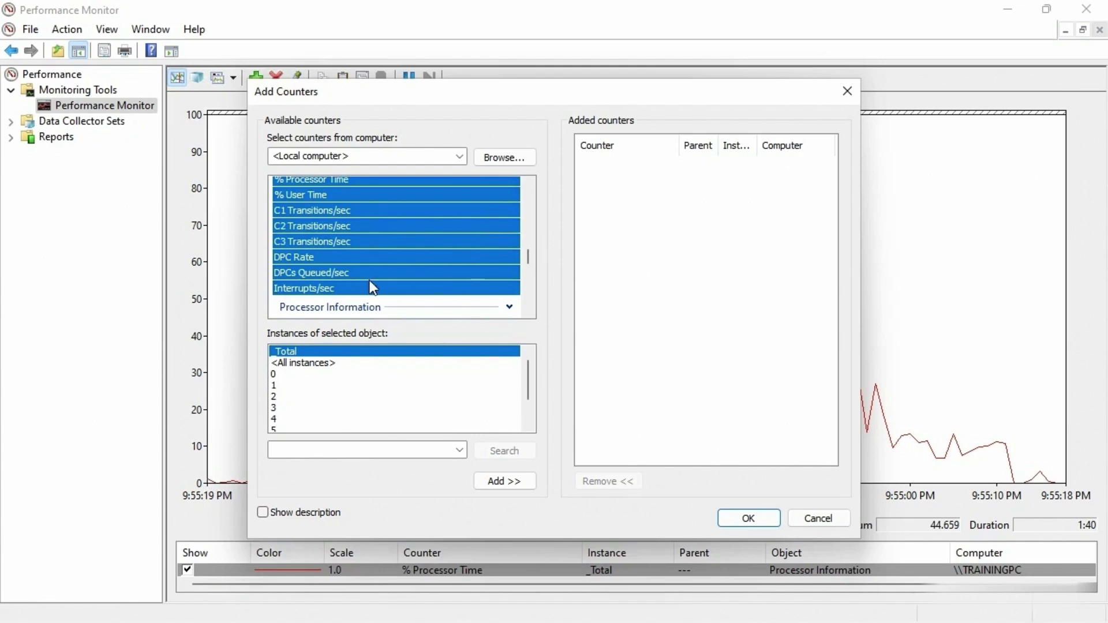
{"action": "scroll", "coordinate": [368, 282], "scroll_direction": "up", "scroll_amount": 3}
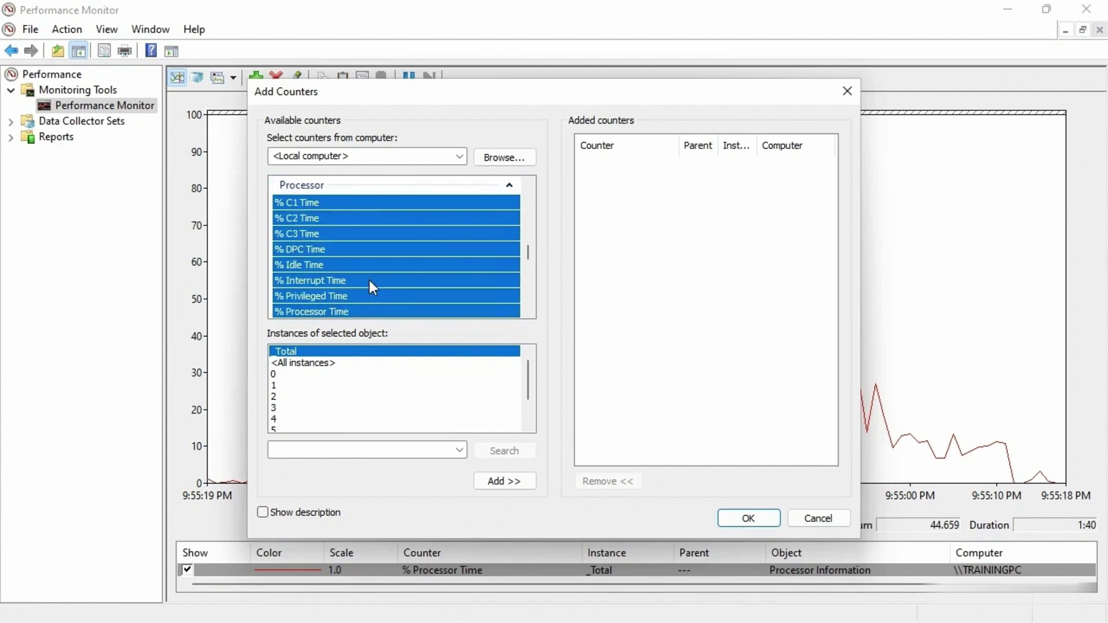
{"action": "left_click", "coordinate": [509, 185]}
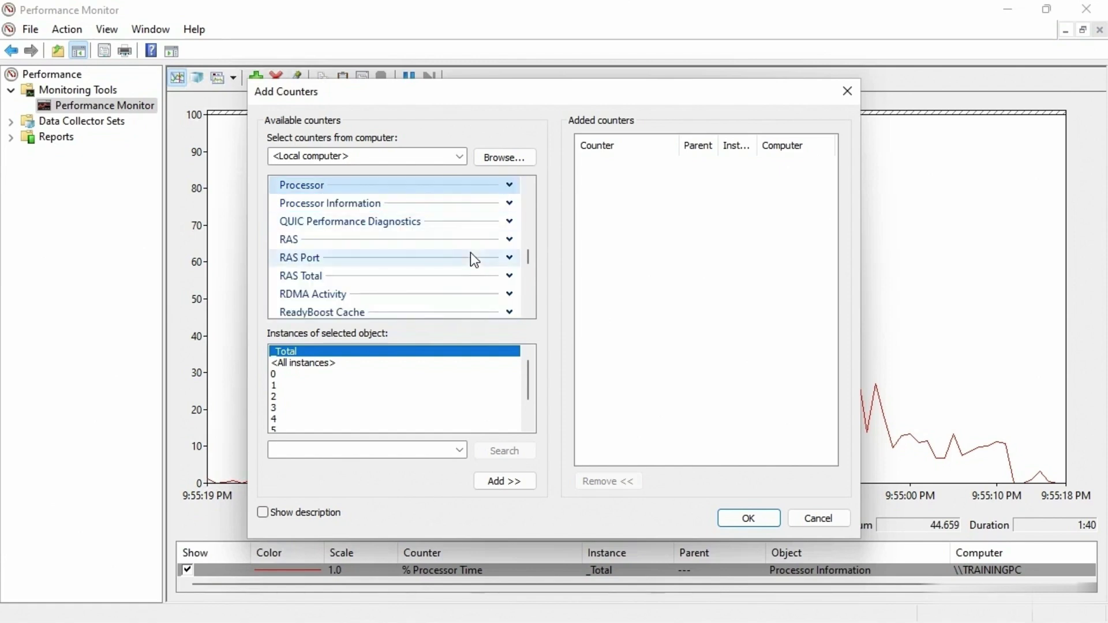
{"action": "scroll", "coordinate": [404, 261], "scroll_direction": "up", "scroll_amount": 8}
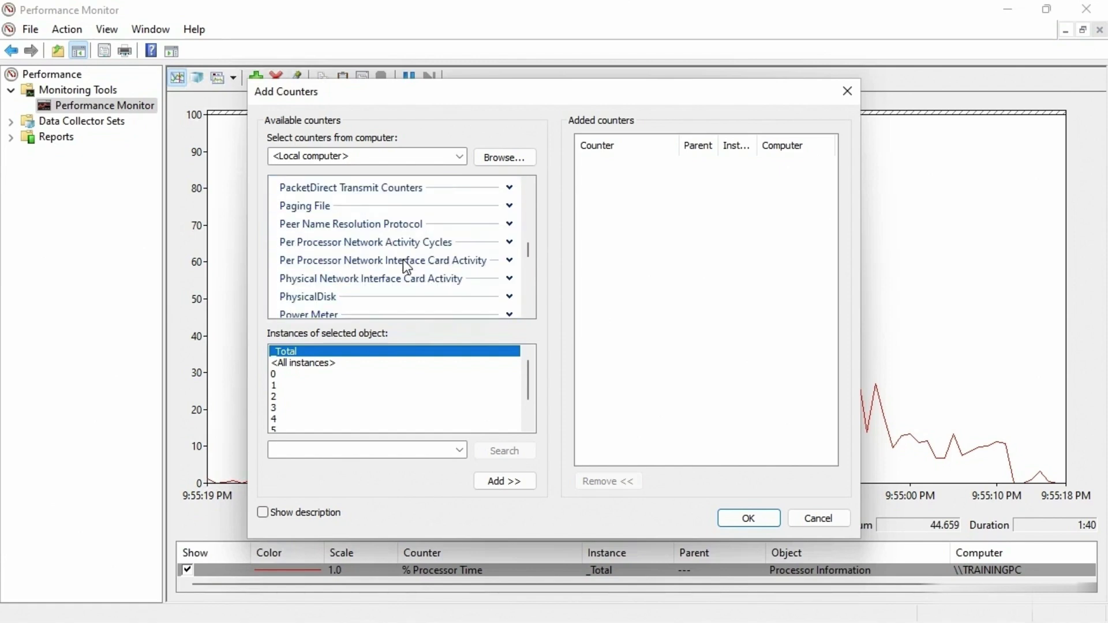
{"action": "scroll", "coordinate": [403, 261], "scroll_direction": "up", "scroll_amount": 2}
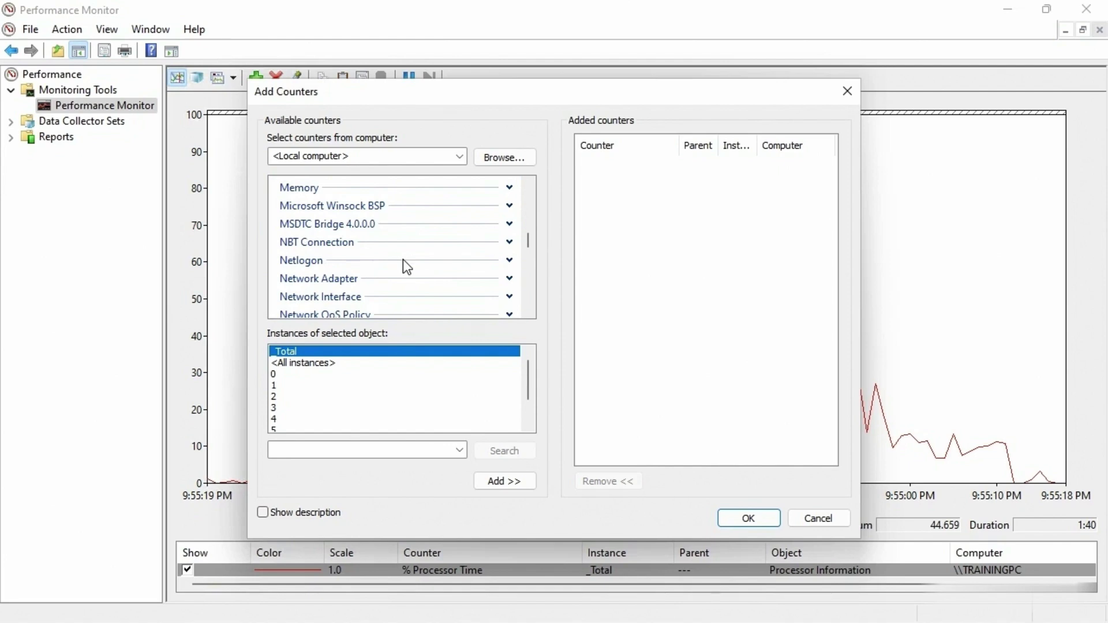
Expand Memory and add only the Page Reads/sec counter to the list
{"action": "left_click", "coordinate": [509, 187]}
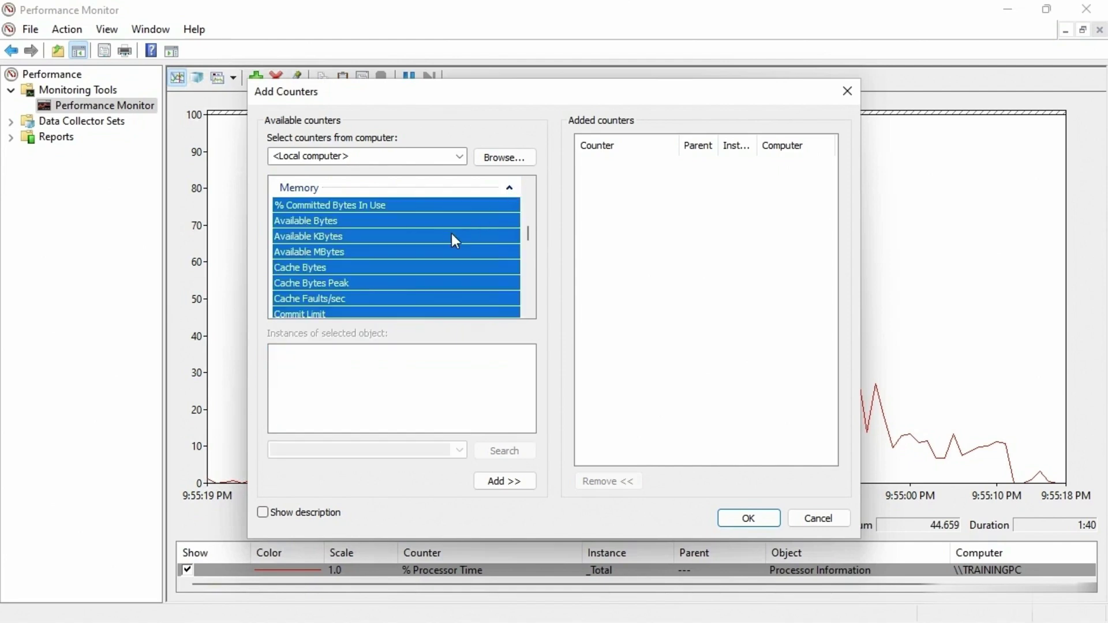
{"action": "scroll", "coordinate": [453, 235], "scroll_direction": "down", "scroll_amount": 4}
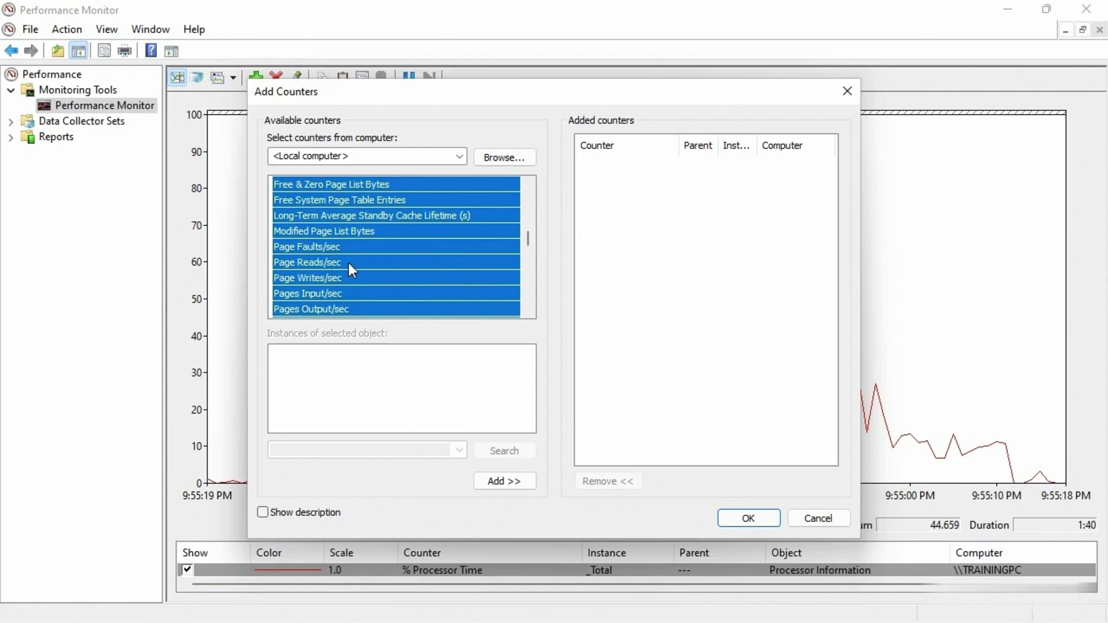
{"action": "left_click", "coordinate": [312, 262]}
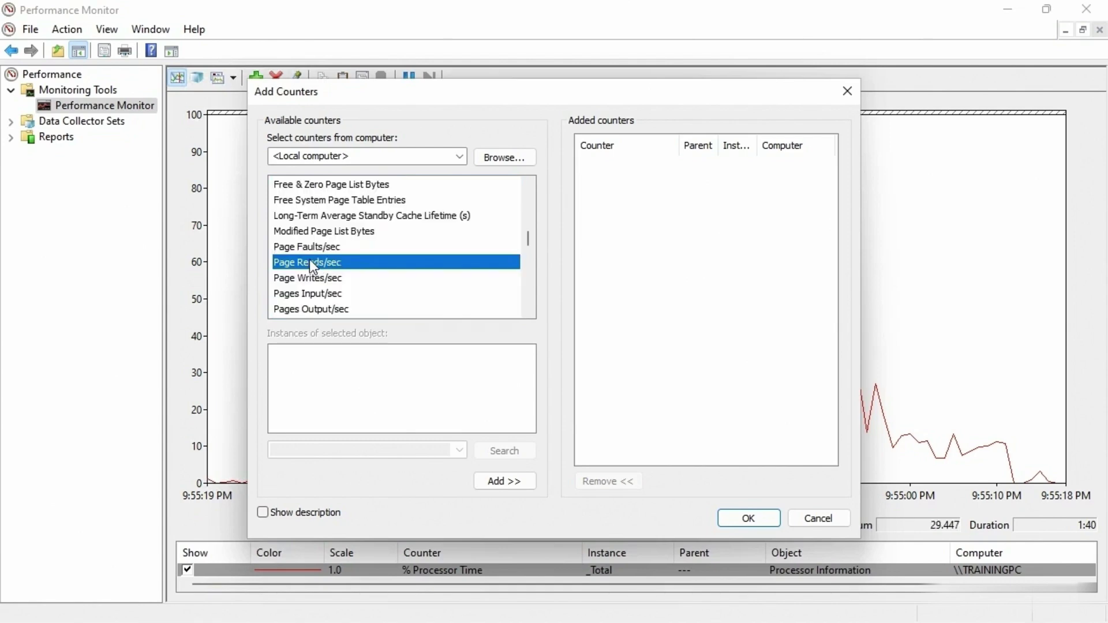
{"action": "left_click", "coordinate": [504, 481]}
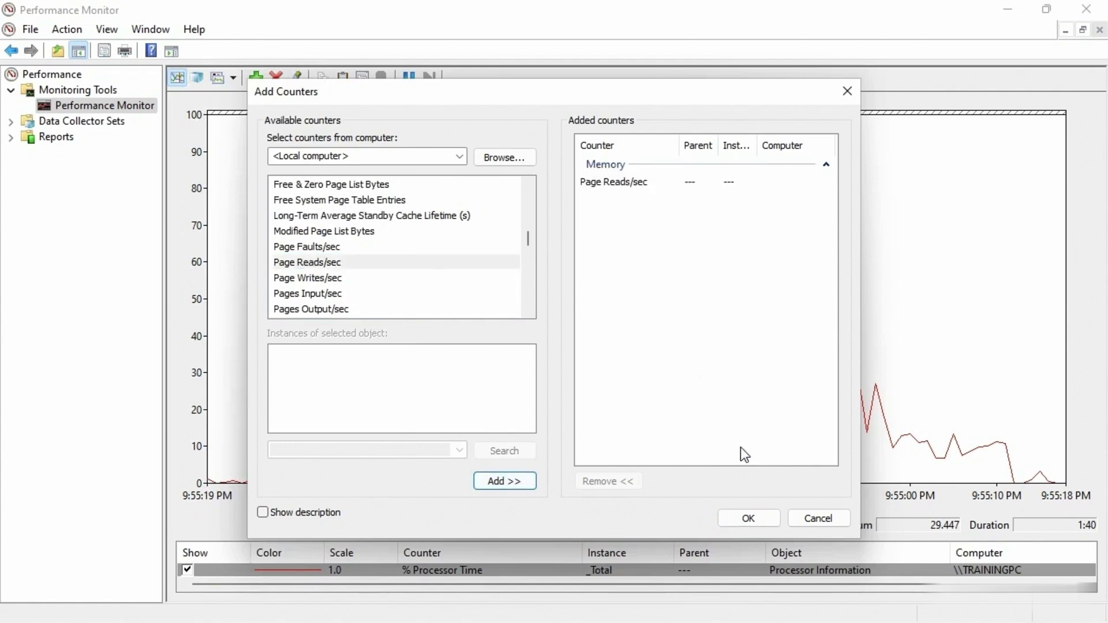
Confirm Page Reads/sec onto the graph and select its legend row
{"action": "left_click", "coordinate": [748, 518]}
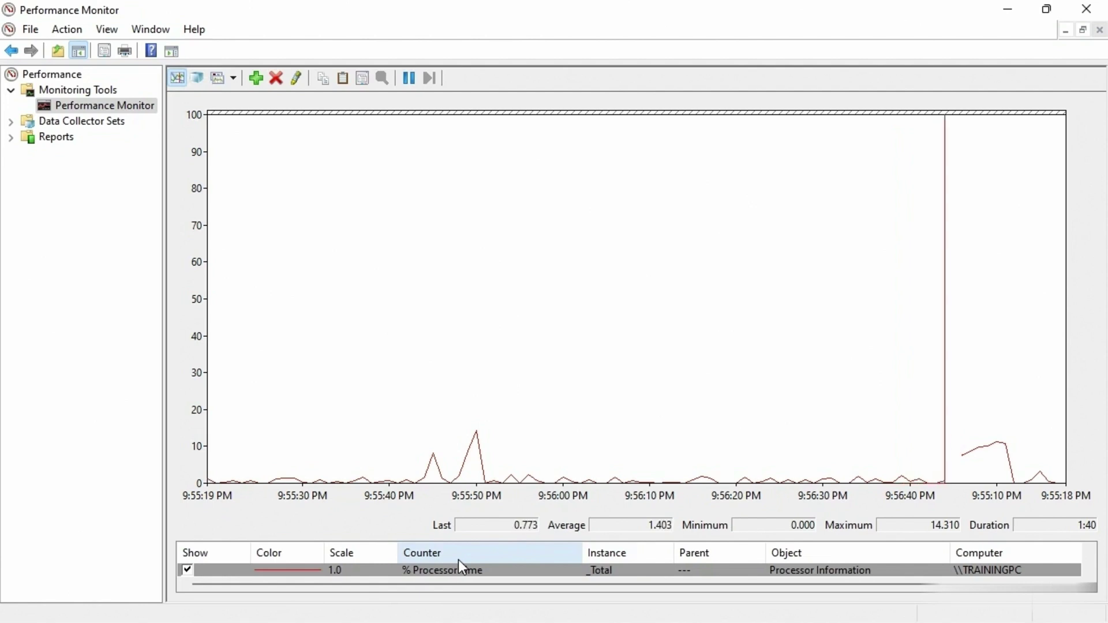
{"action": "key", "text": "Delete"}
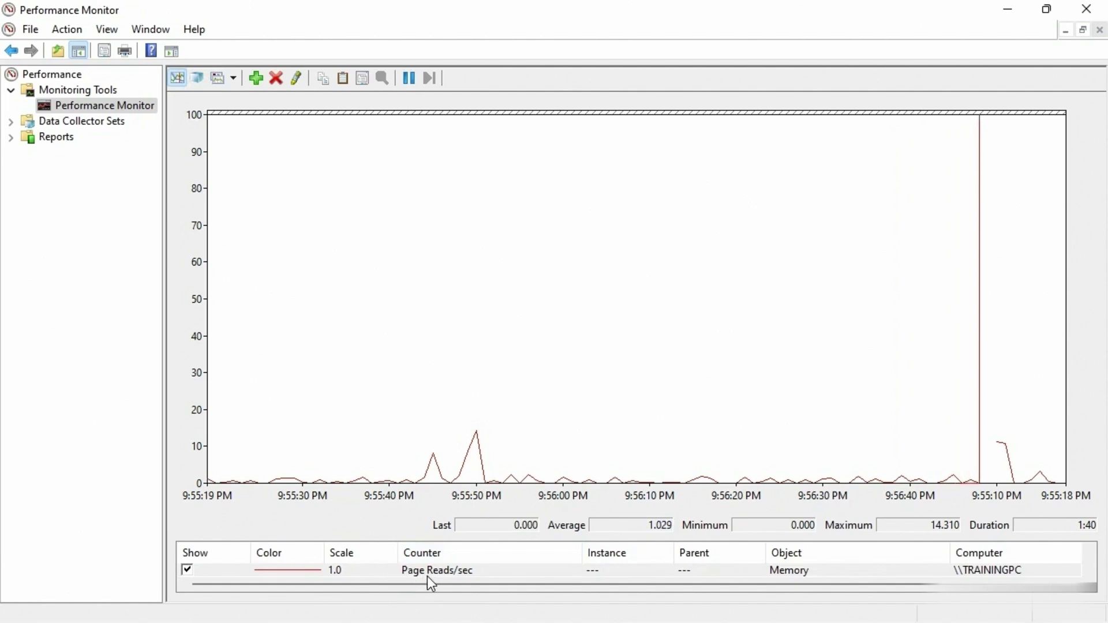
{"action": "left_click", "coordinate": [296, 571]}
Change the Page Reads/sec line colour to light blue (cyan) in its Properties
{"action": "right_click", "coordinate": [296, 574]}
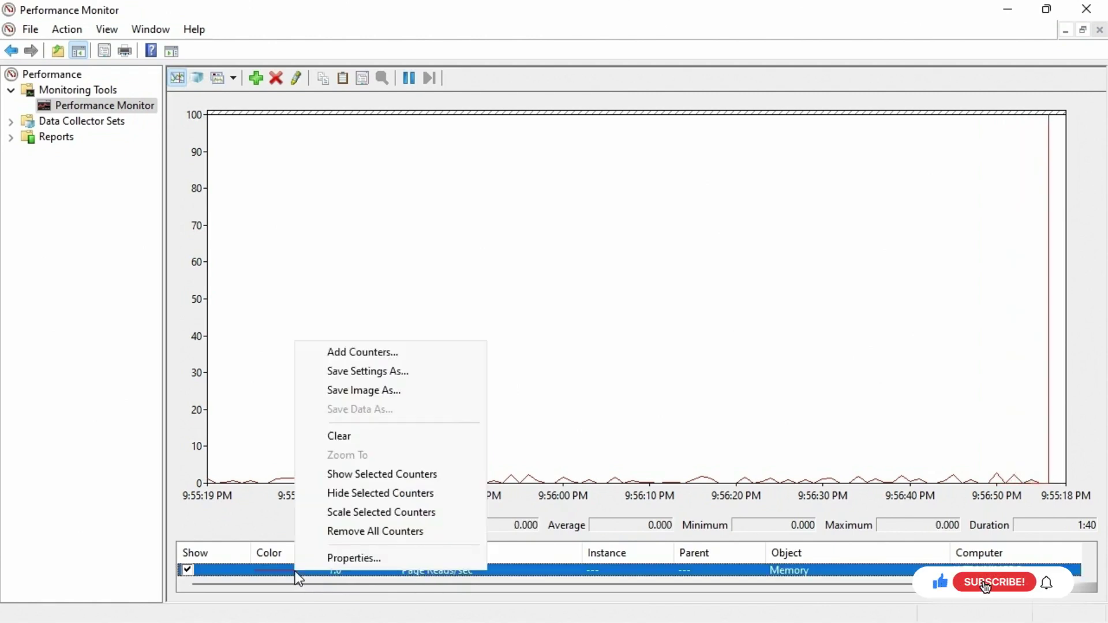
{"action": "left_click", "coordinate": [356, 559]}
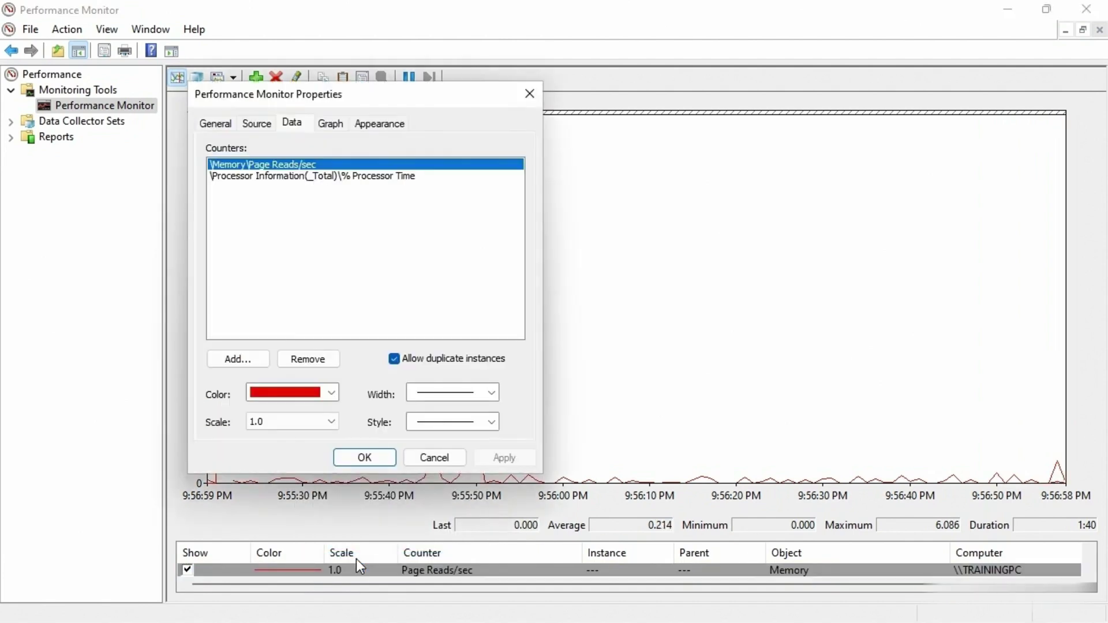
{"action": "left_click", "coordinate": [332, 394]}
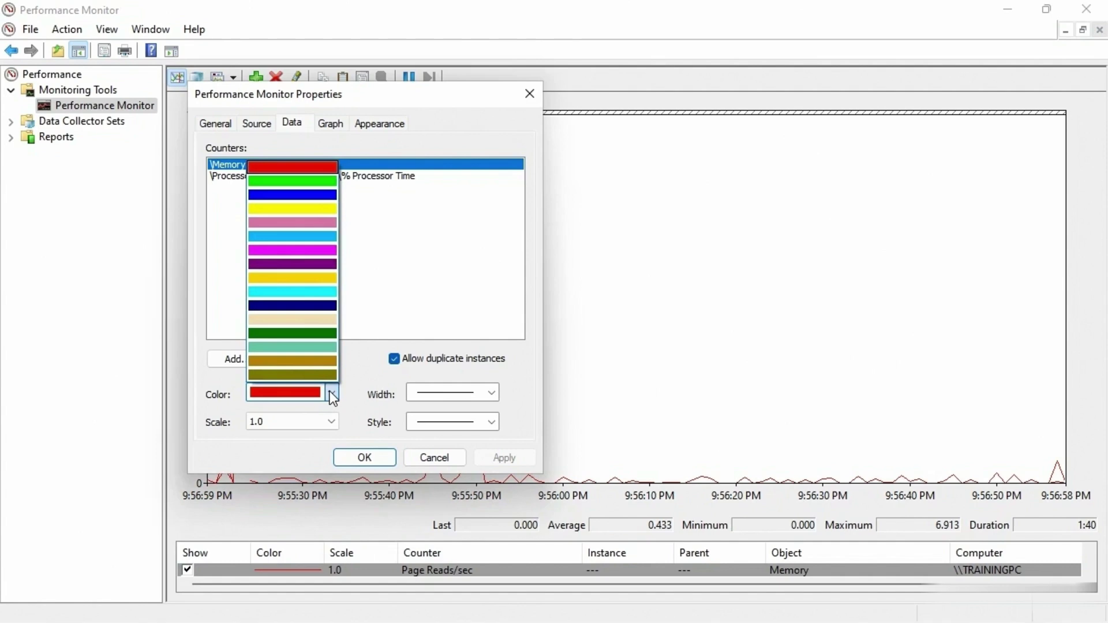
{"action": "left_click", "coordinate": [324, 291]}
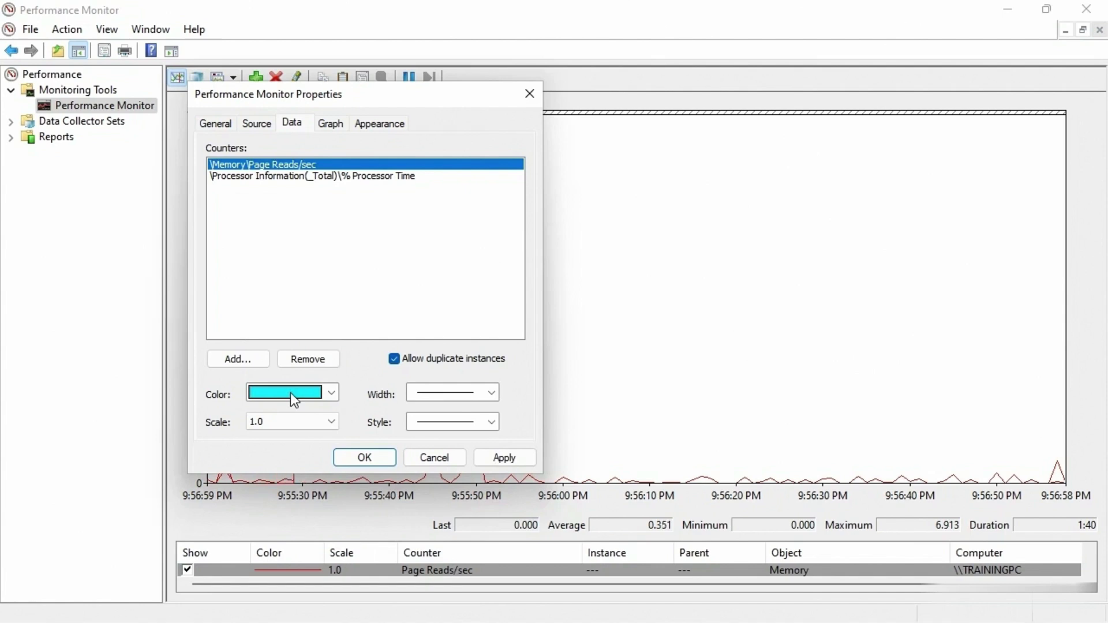
{"action": "left_click", "coordinate": [364, 456]}
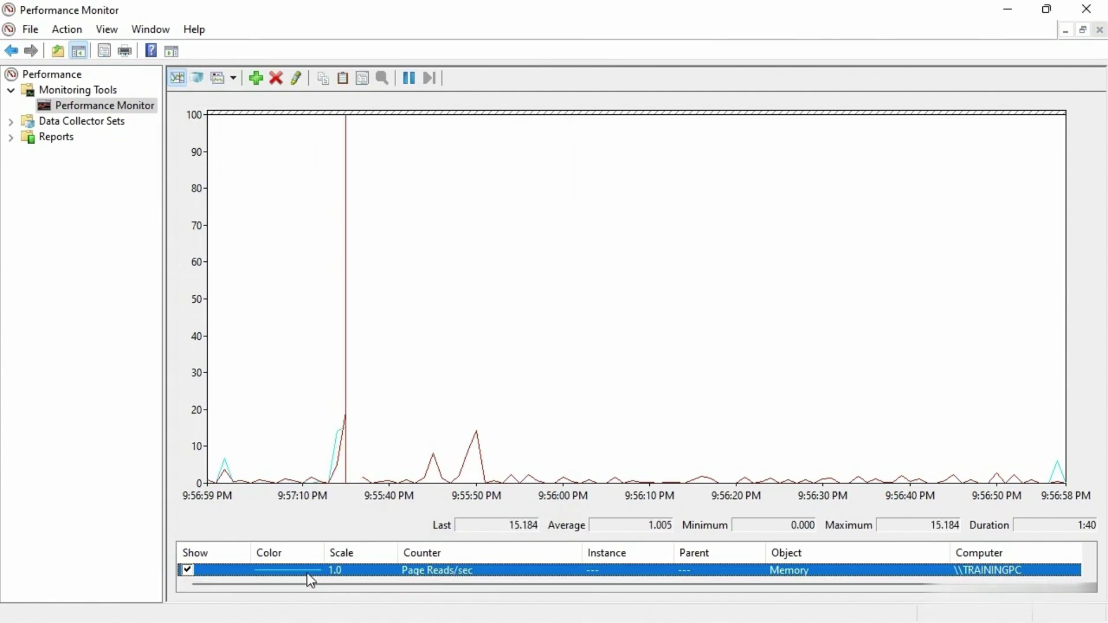
Select % Processor Time, toggle its visibility off and on, then delete it from the graph
{"action": "scroll", "coordinate": [307, 573], "scroll_direction": "up", "scroll_amount": 1}
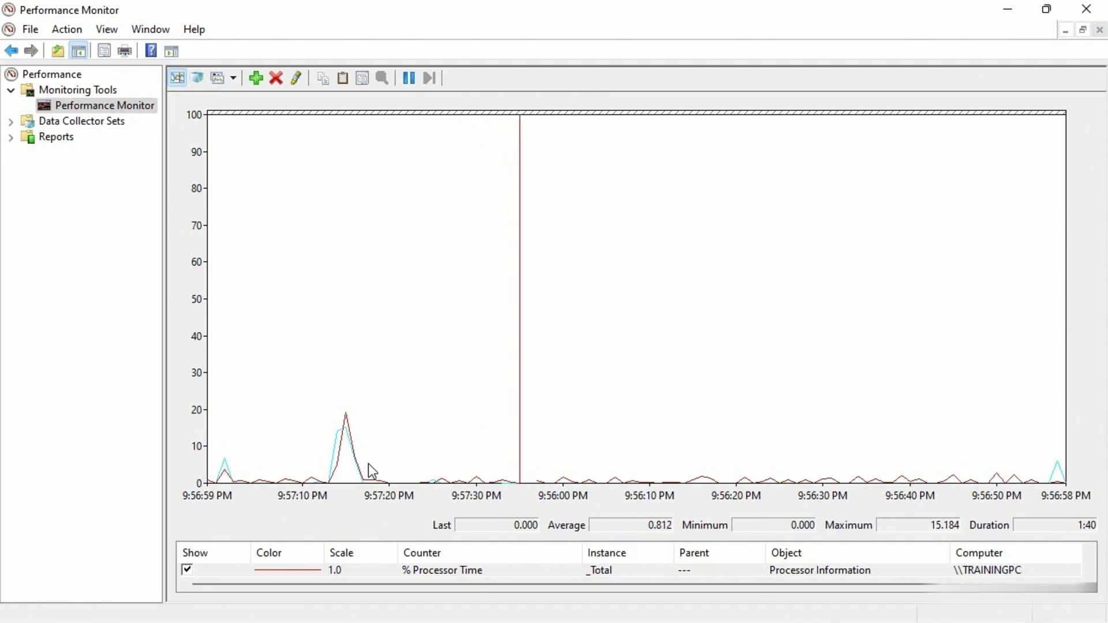
{"action": "left_click", "coordinate": [435, 570]}
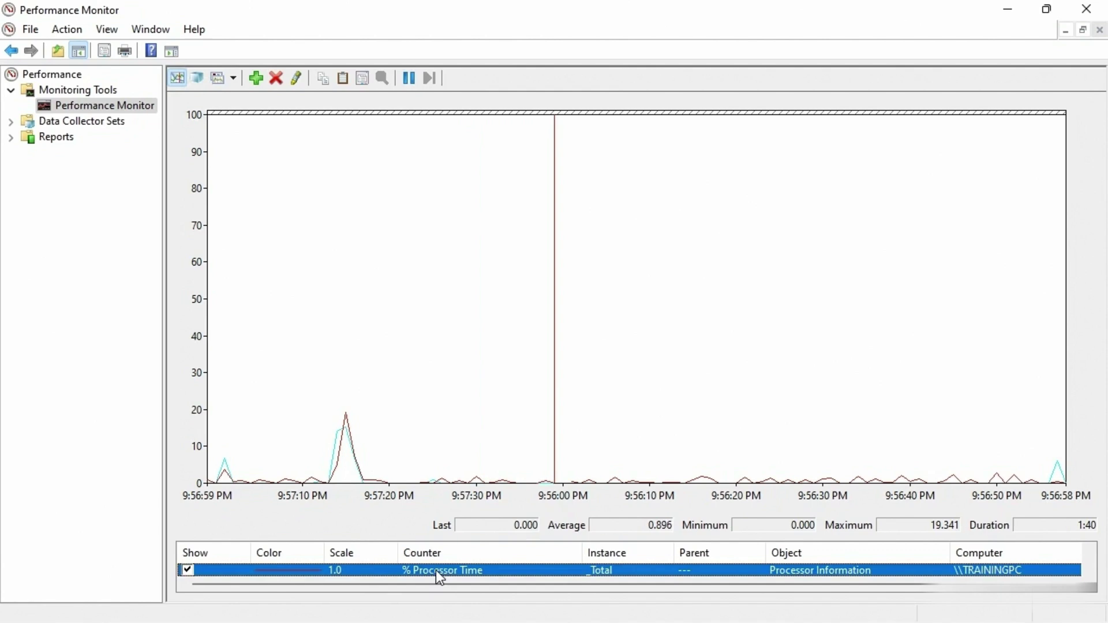
{"action": "left_click", "coordinate": [189, 571]}
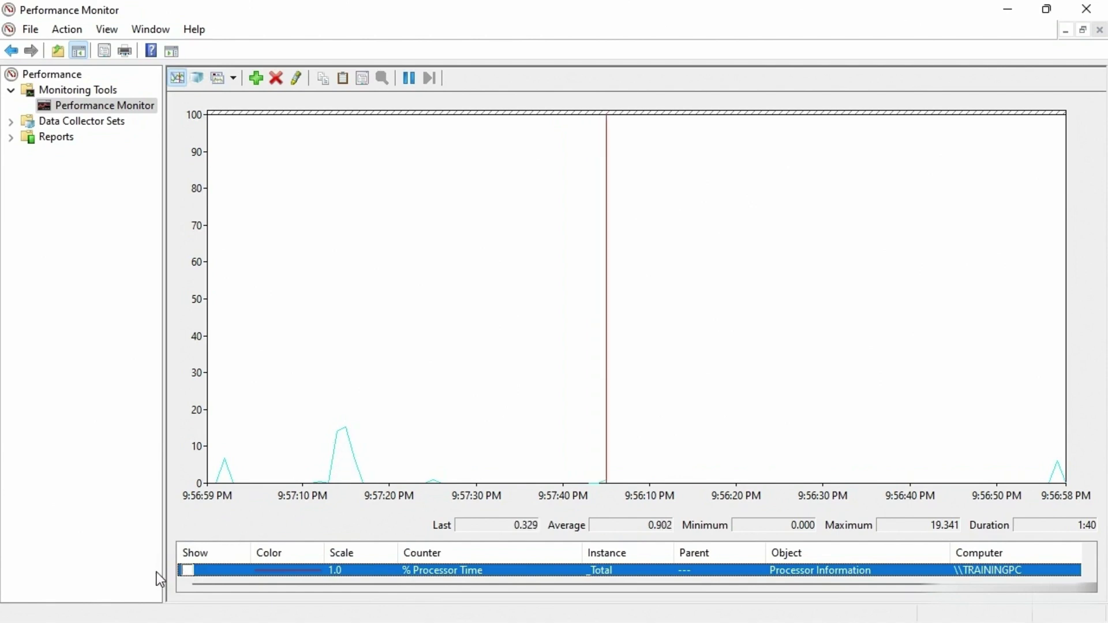
{"action": "left_click", "coordinate": [189, 570]}
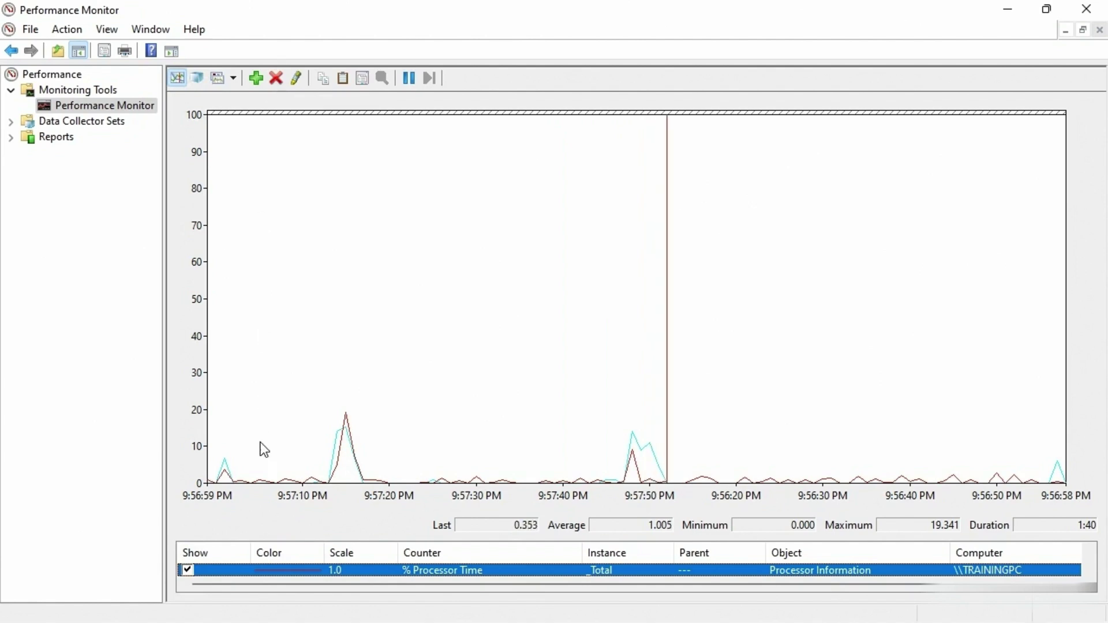
{"action": "left_click", "coordinate": [275, 80]}
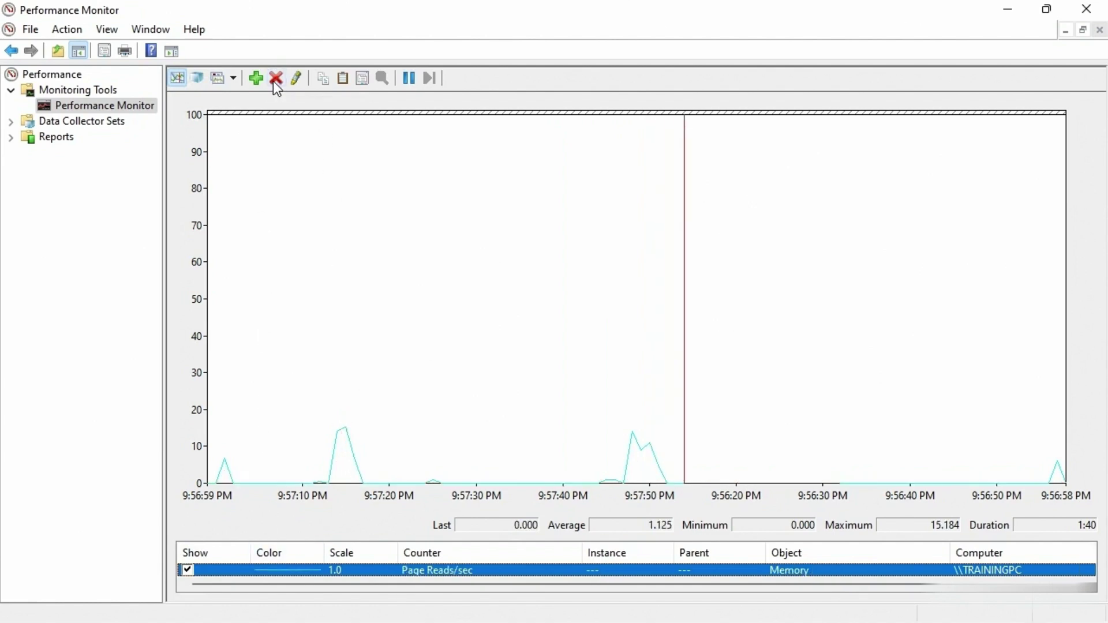